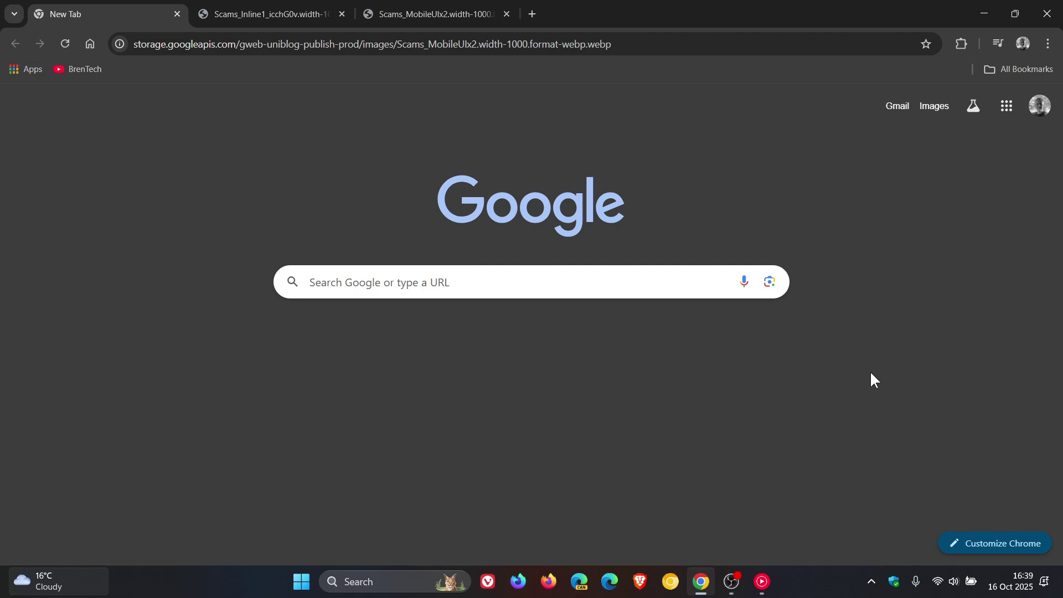
View the Scams_Inline1 'Link blocked' image, then the Scams_MobileUIx2 'Verify keys' QR screenshots.
{"action": "left_click", "coordinate": [293, 10]}
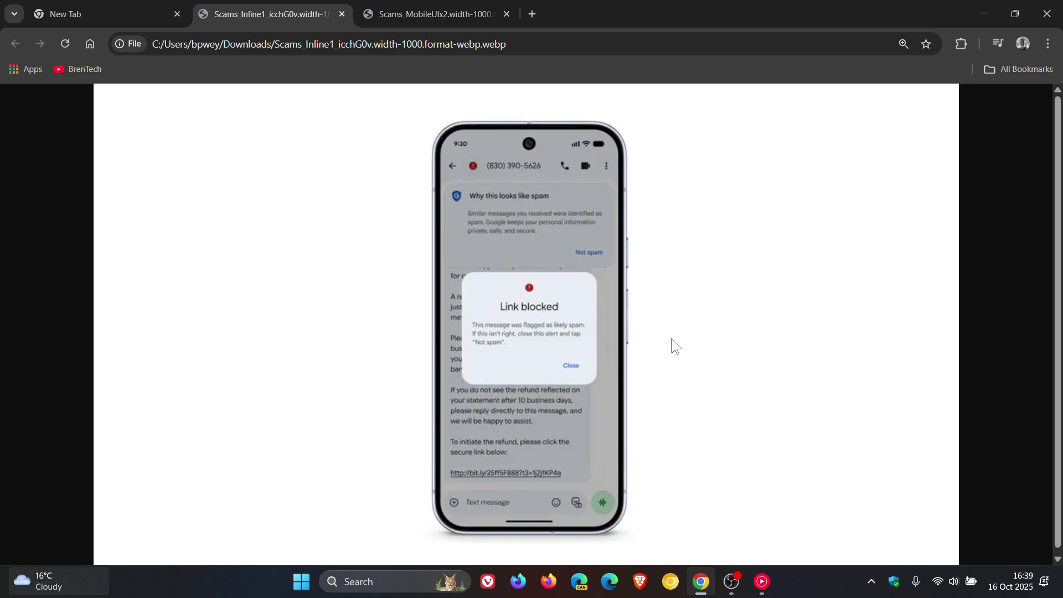
{"action": "left_click", "coordinate": [446, 7]}
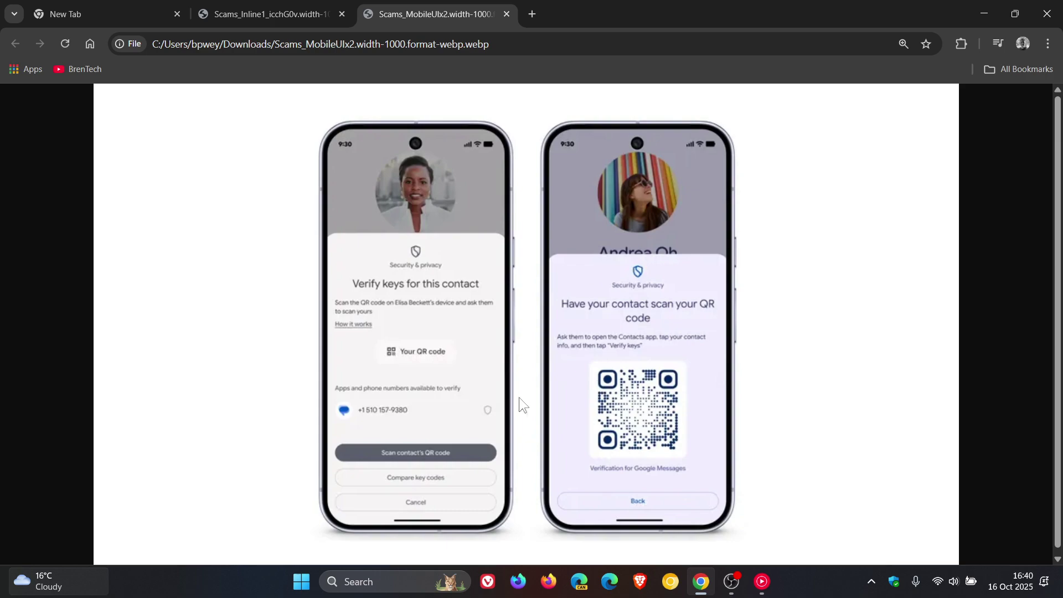
Revisit the Scams_Inline1 'Link blocked' image, then switch to the Google New Tab page.
{"action": "left_click", "coordinate": [284, 14]}
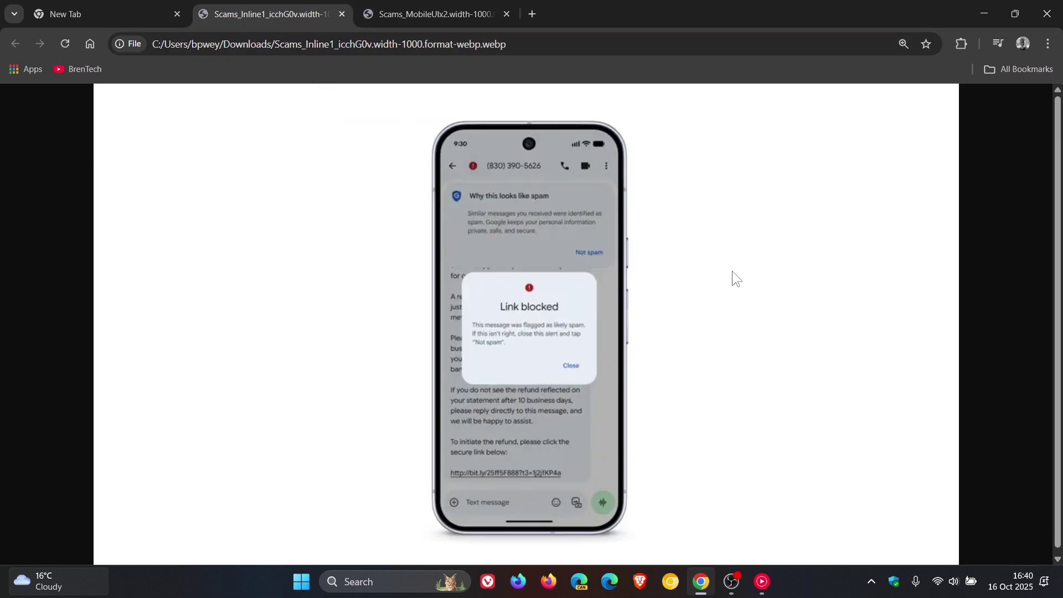
{"action": "left_click", "coordinate": [124, 12]}
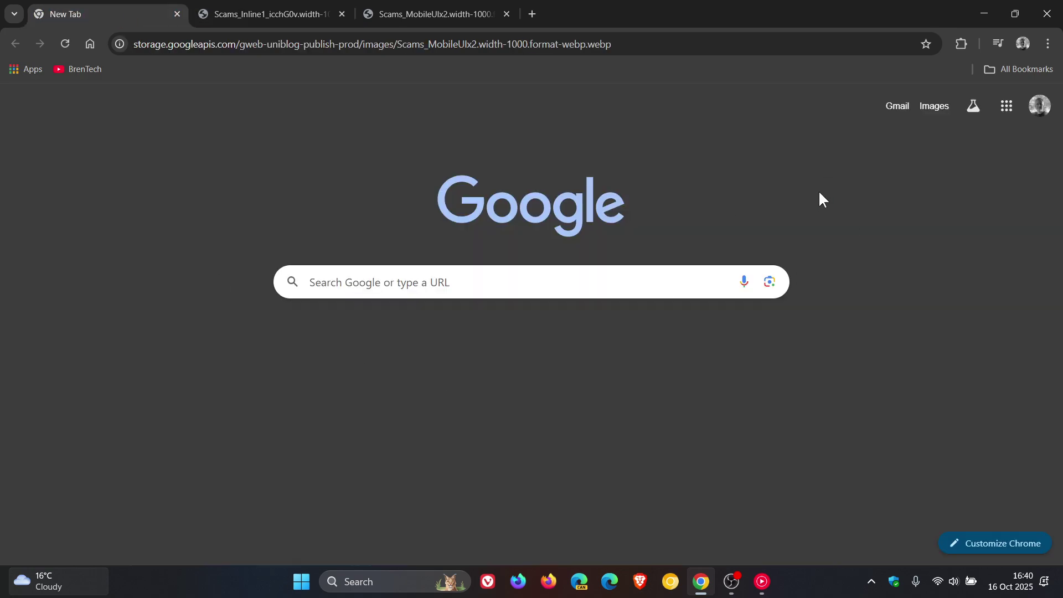